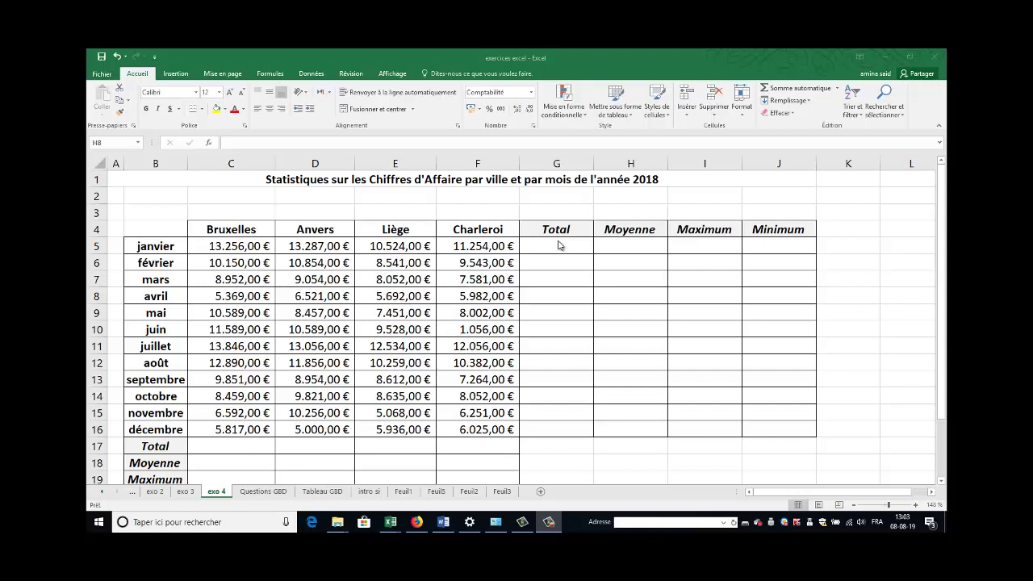
- Add January's four city amounts in G5 with the formula =C5+D5+E5+F5, and clear that cell again
left_click(567, 247)
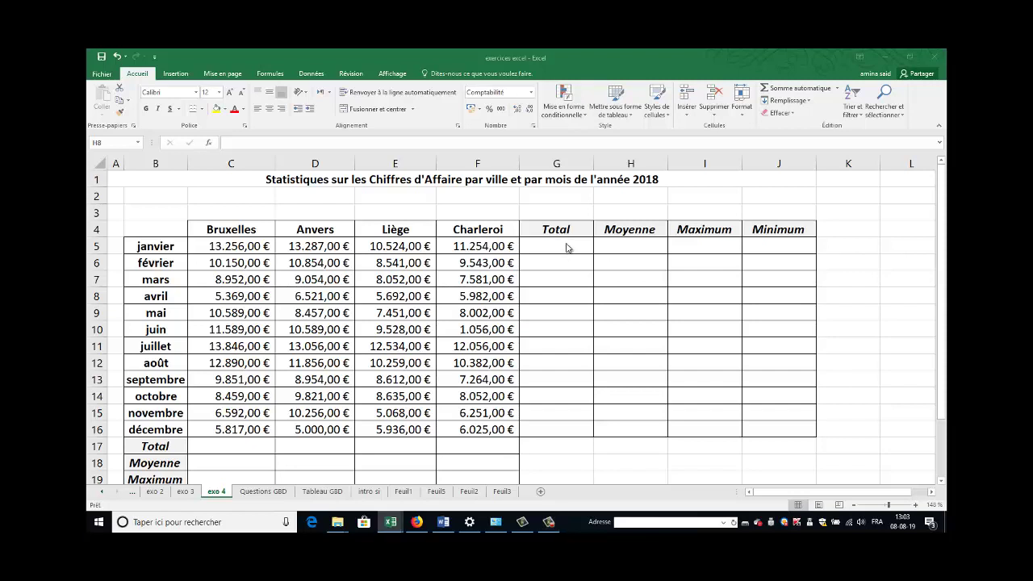
left_click(553, 244)
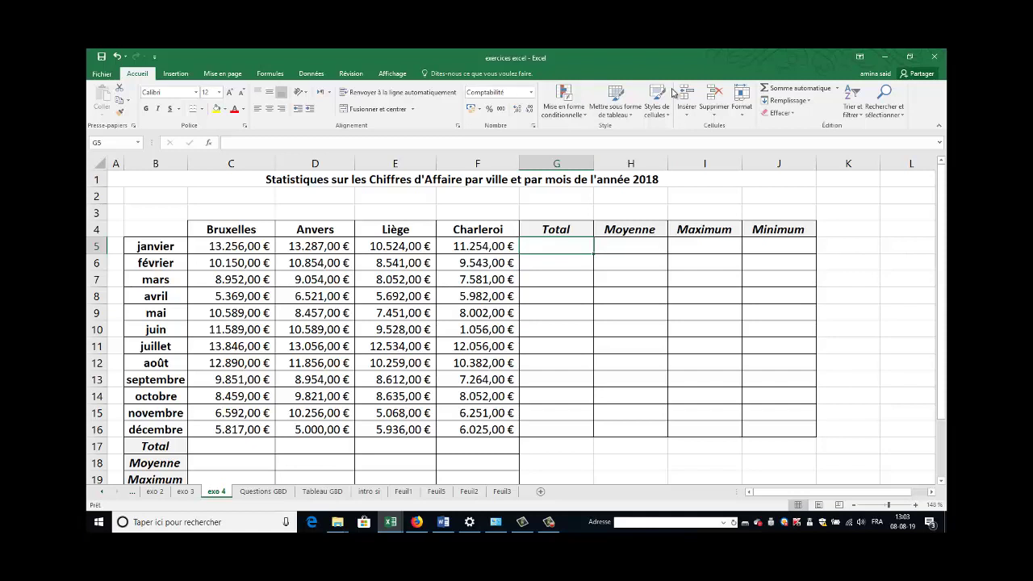
type("=")
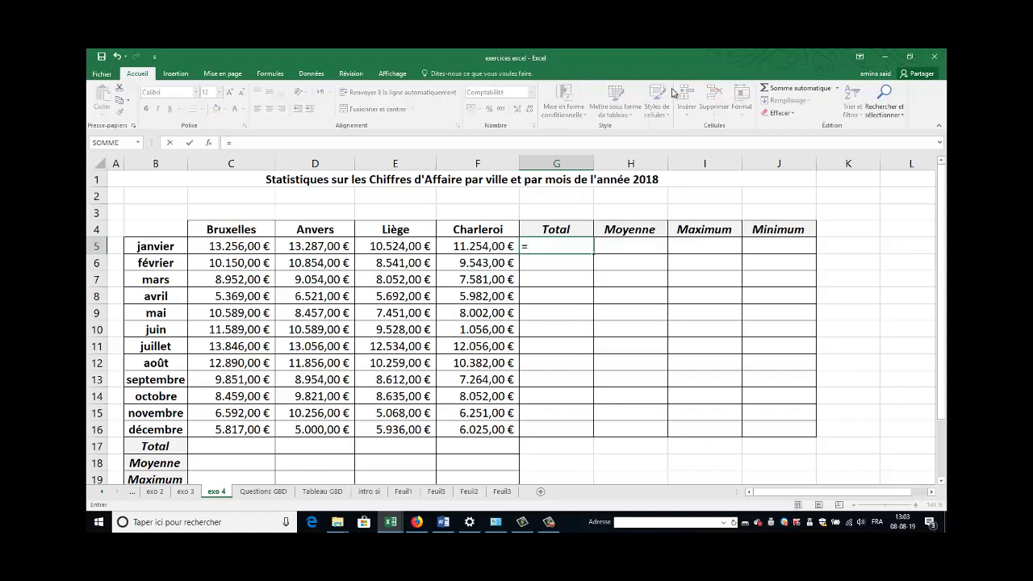
left_click(240, 247)
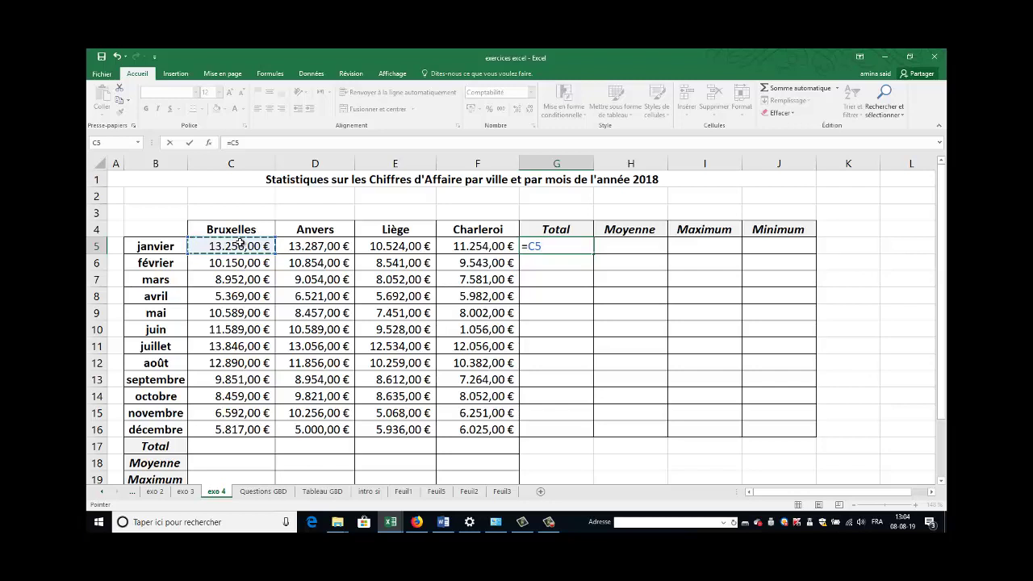
type("+")
left_click(300, 244)
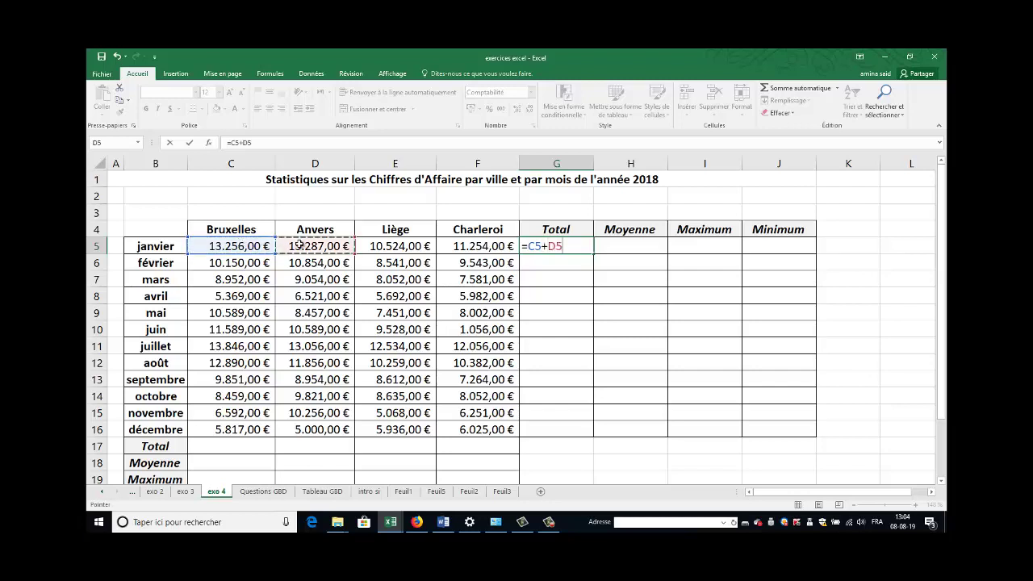
type("+")
left_click(387, 246)
type("+")
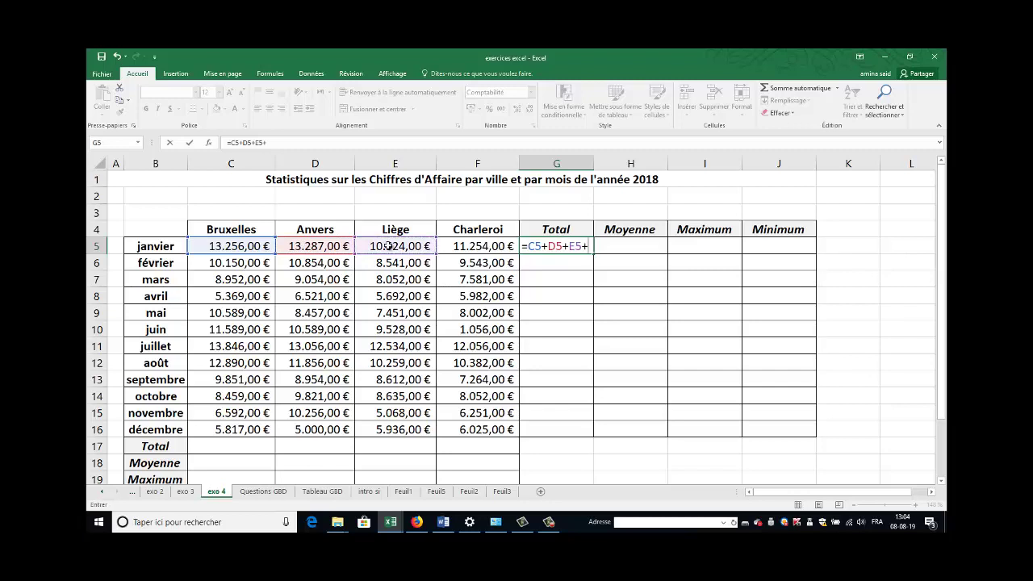
left_click(463, 247)
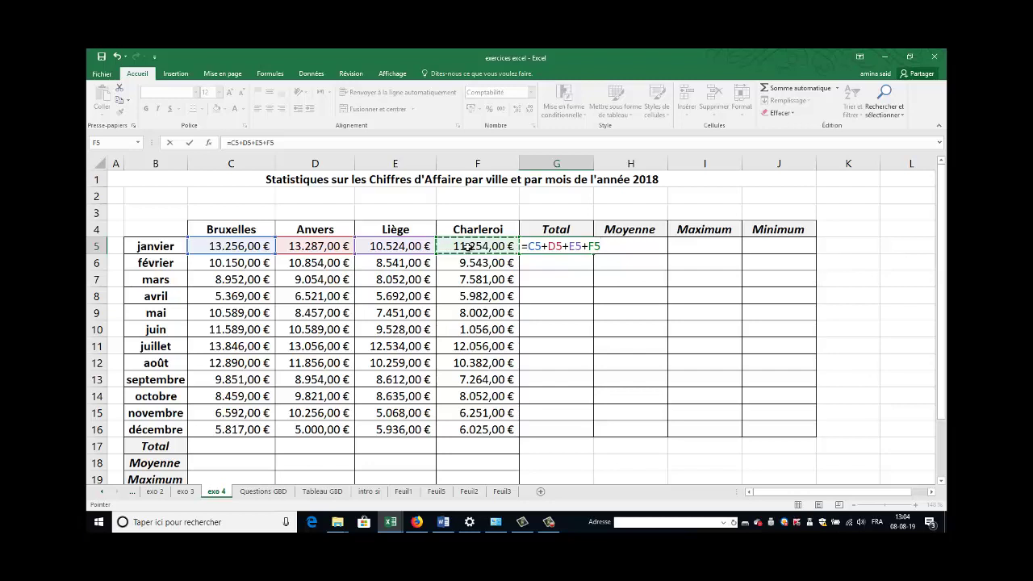
key("Return")
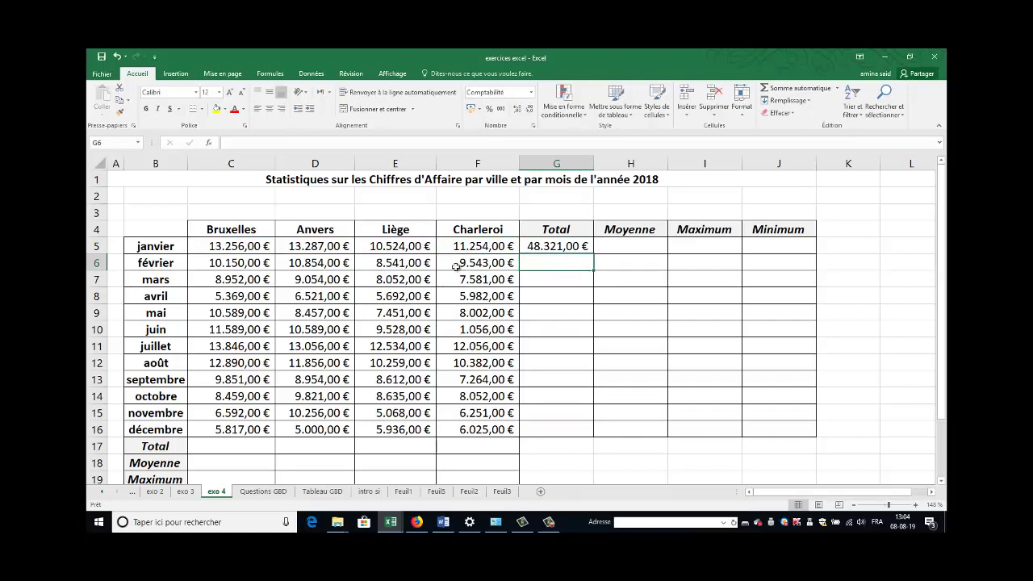
left_click(568, 247)
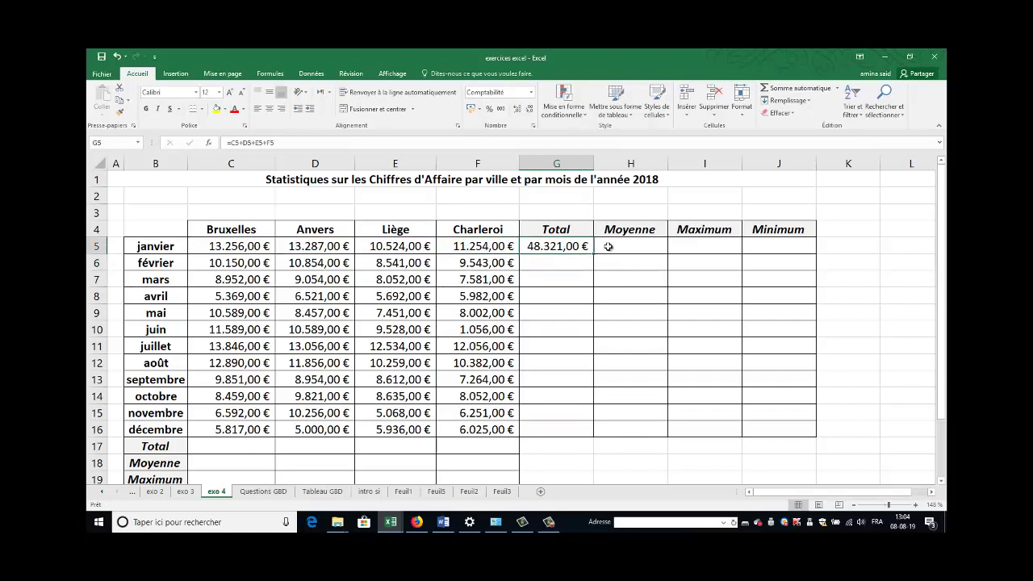
key("Delete")
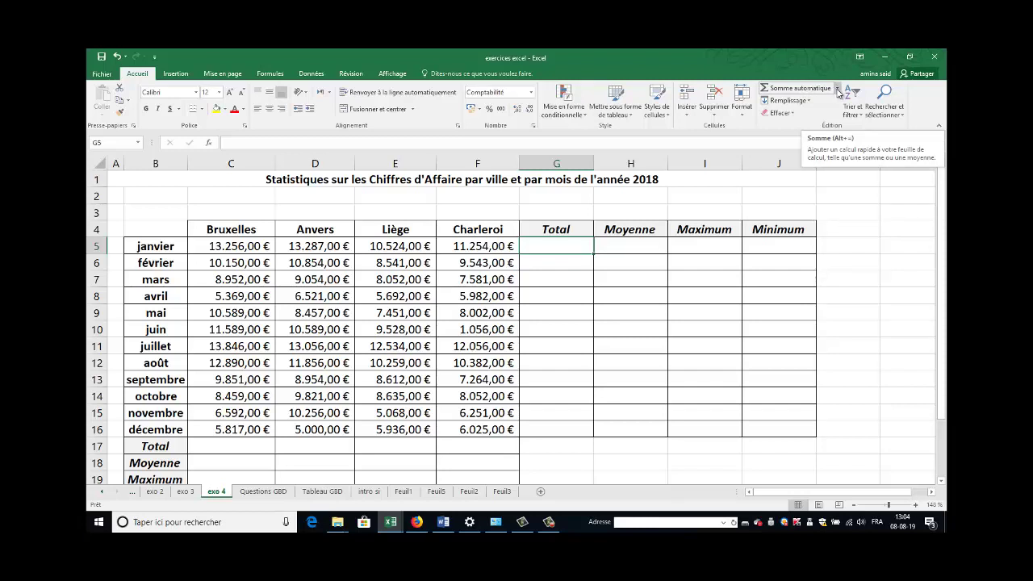
- Calculate January's Total in G5 with the automatic SOMME function over C5:F5
left_click(838, 88)
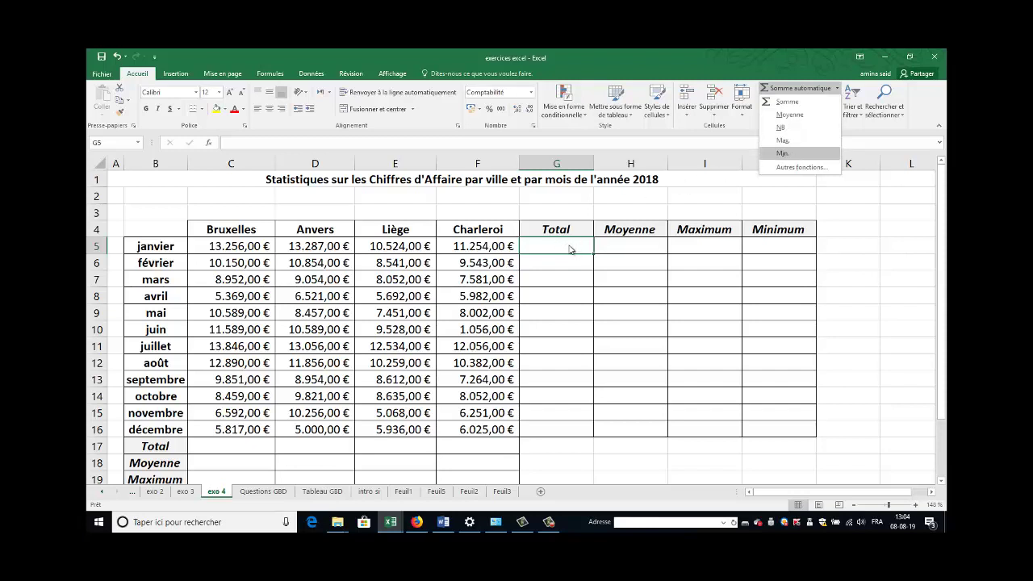
left_click(795, 103)
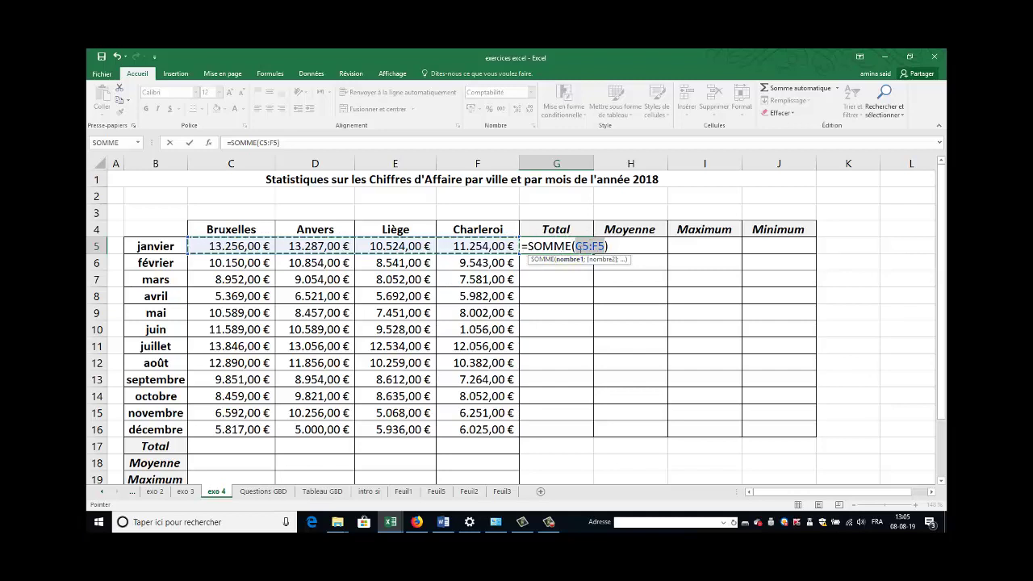
left_click_drag(577, 247, 591, 246)
left_click(585, 246)
key("Return")
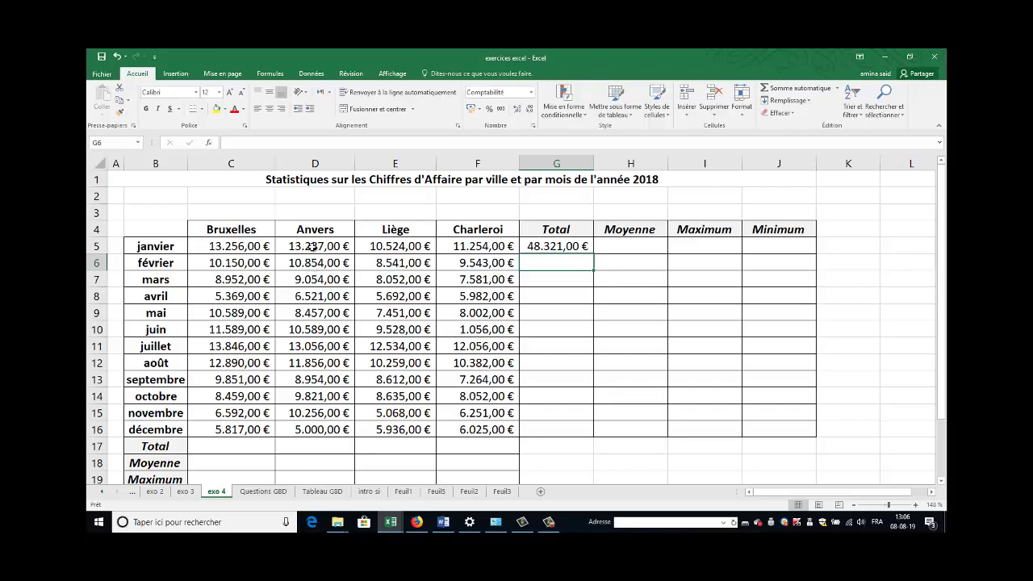
- Set the January amount for Anvers in D5 to 13800, undoing and redoing the change once
left_click(311, 249)
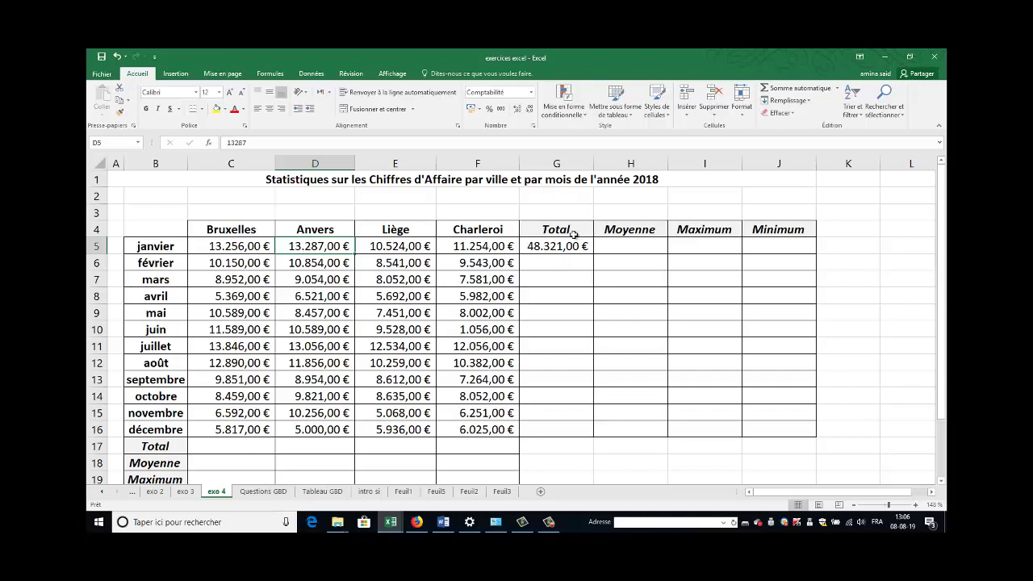
type("13800")
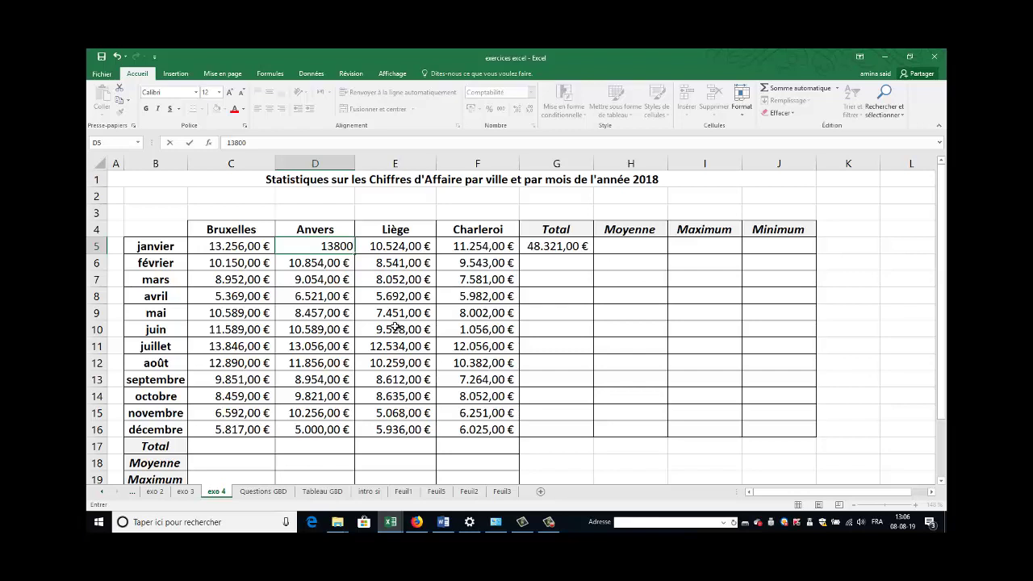
key("Return")
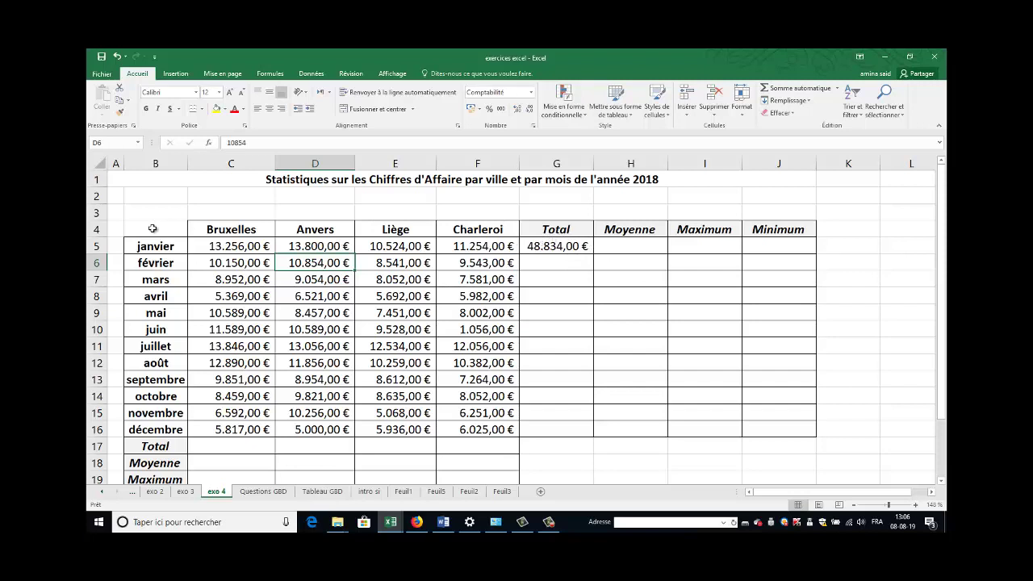
left_click(118, 57)
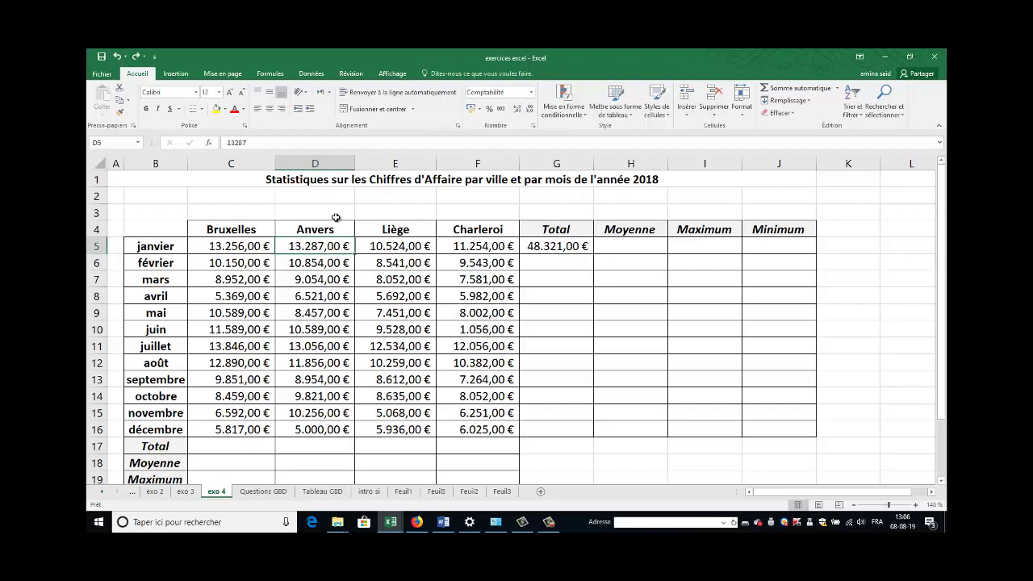
left_click(135, 57)
- Calculate January's Moyenne in H5 with the MOYENNE function, restricting its range to the four city amounts C5:F5
left_click(629, 246)
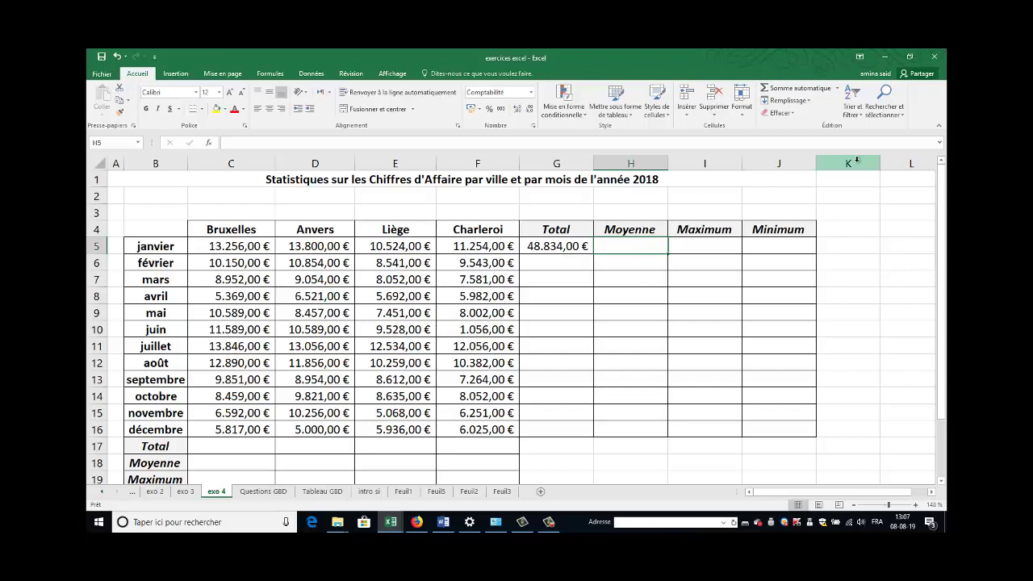
left_click(876, 194)
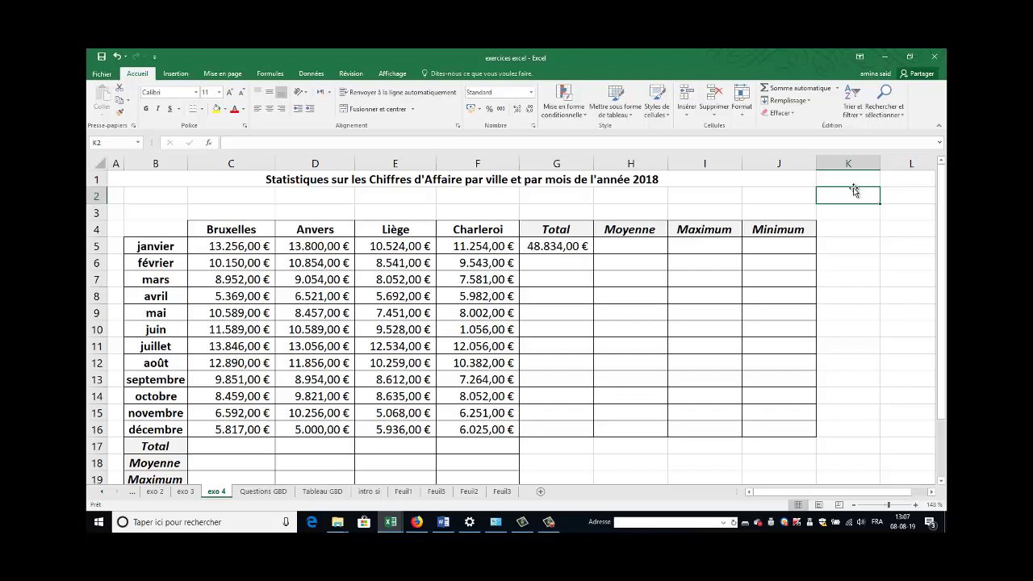
left_click(641, 248)
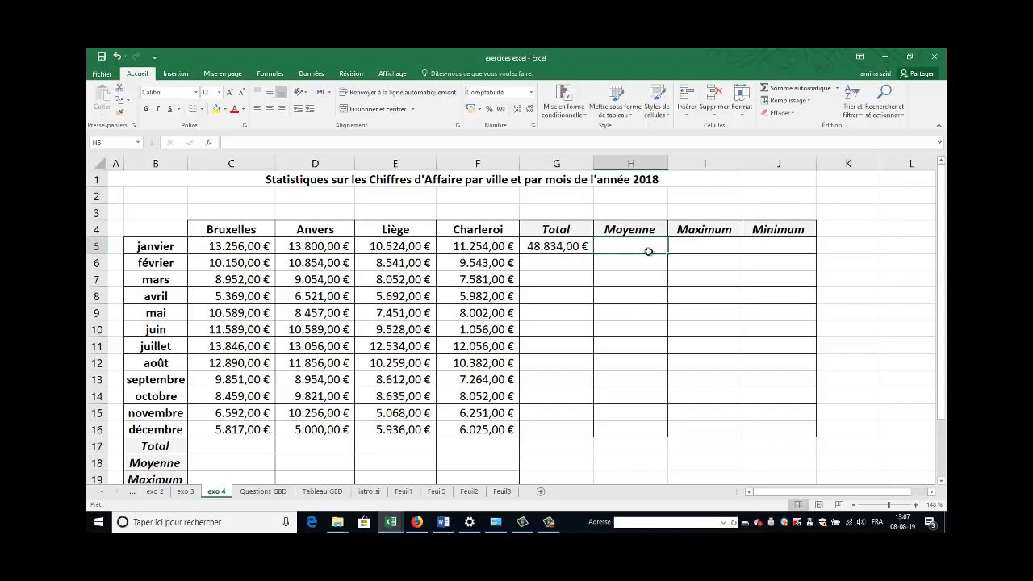
left_click(838, 88)
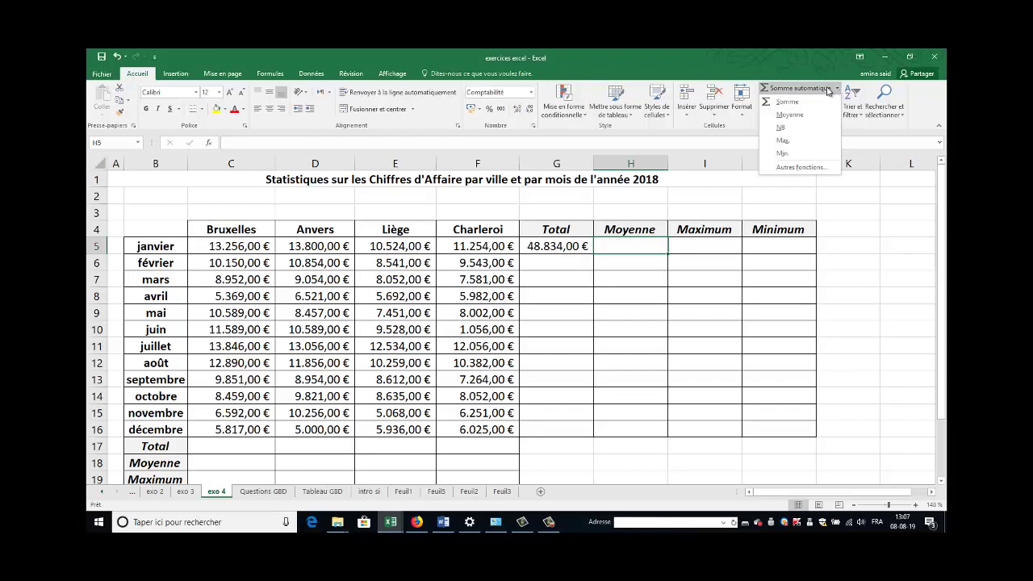
left_click(790, 115)
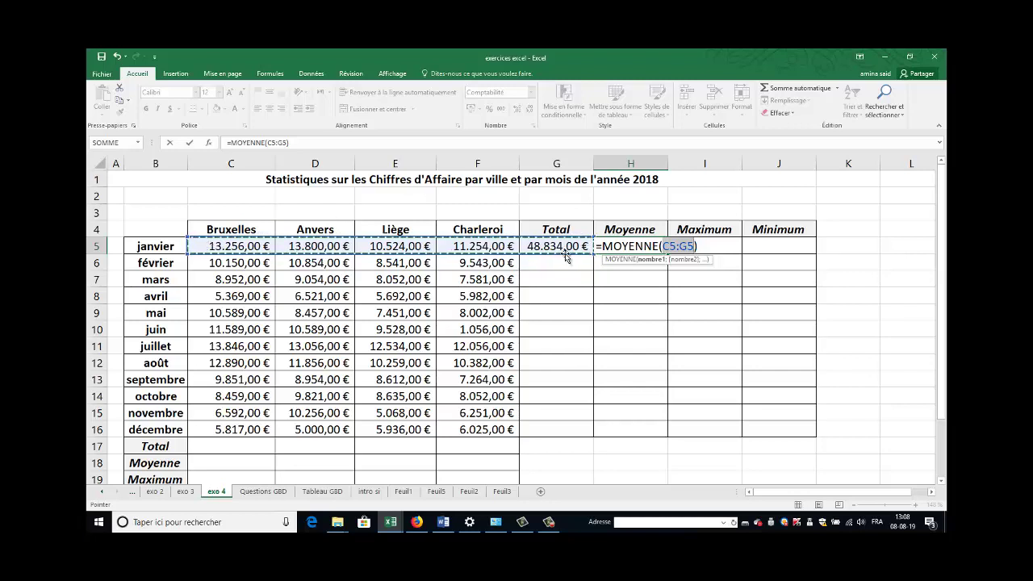
left_click(216, 246)
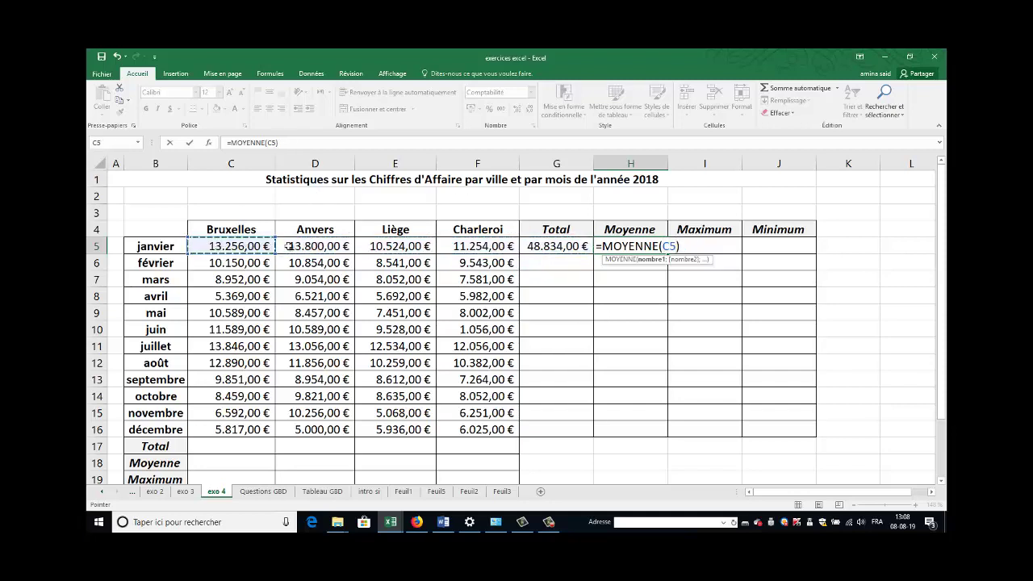
left_click_drag(288, 246, 468, 246)
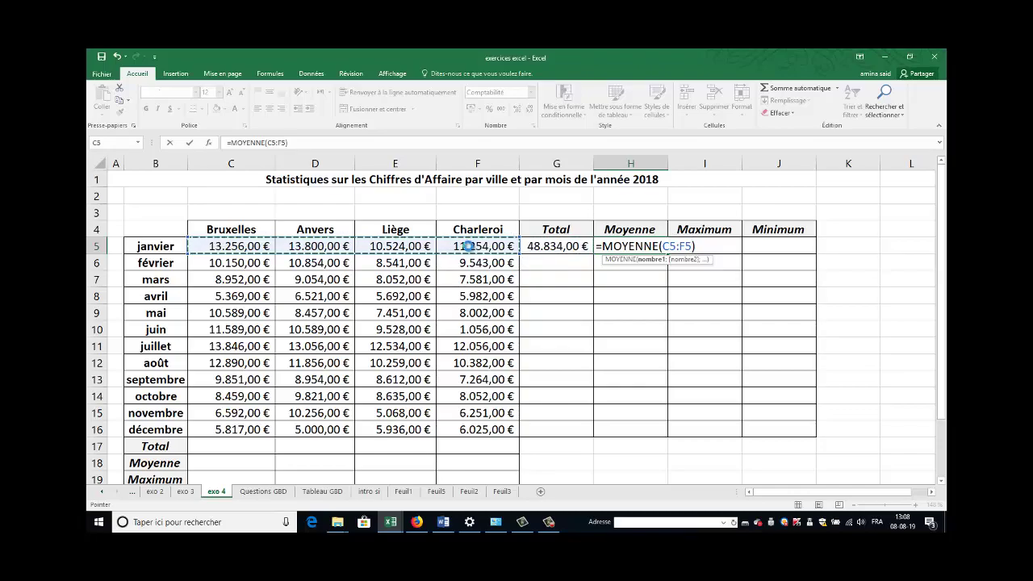
key("Return")
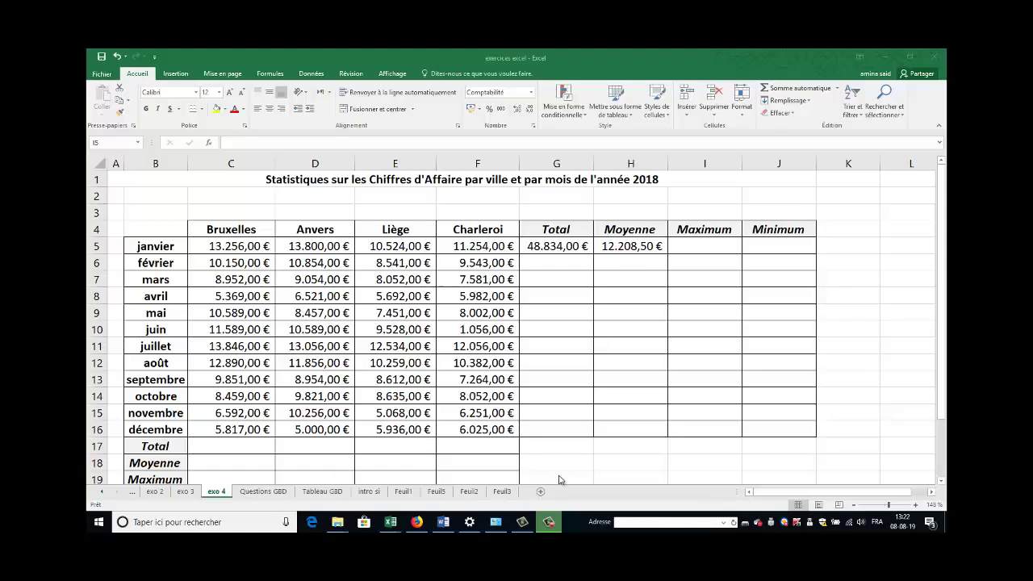
- Calculate January's Maximum in I5 with the MAX function, restricting its range to C5:F5
left_click(711, 248)
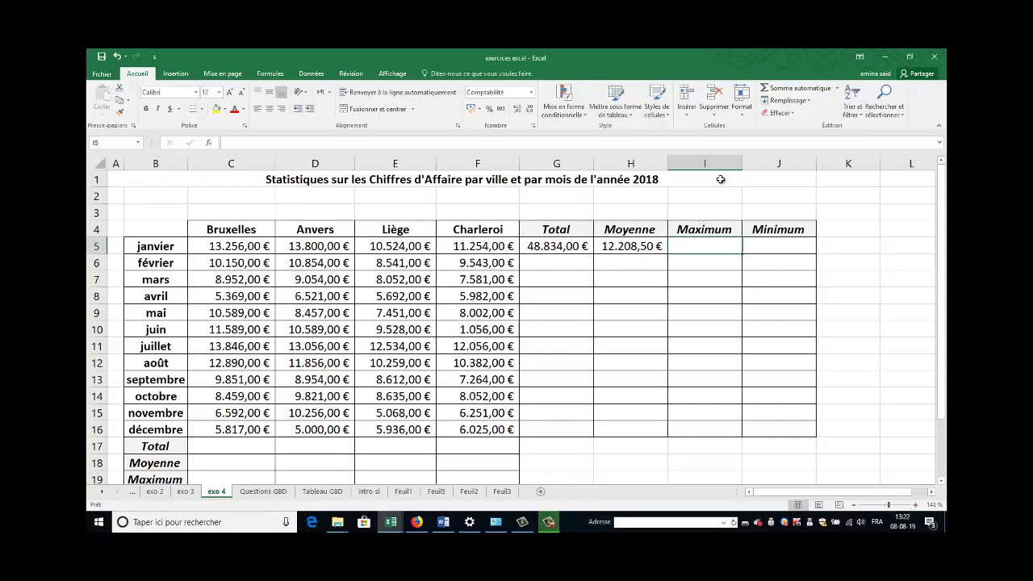
left_click(837, 89)
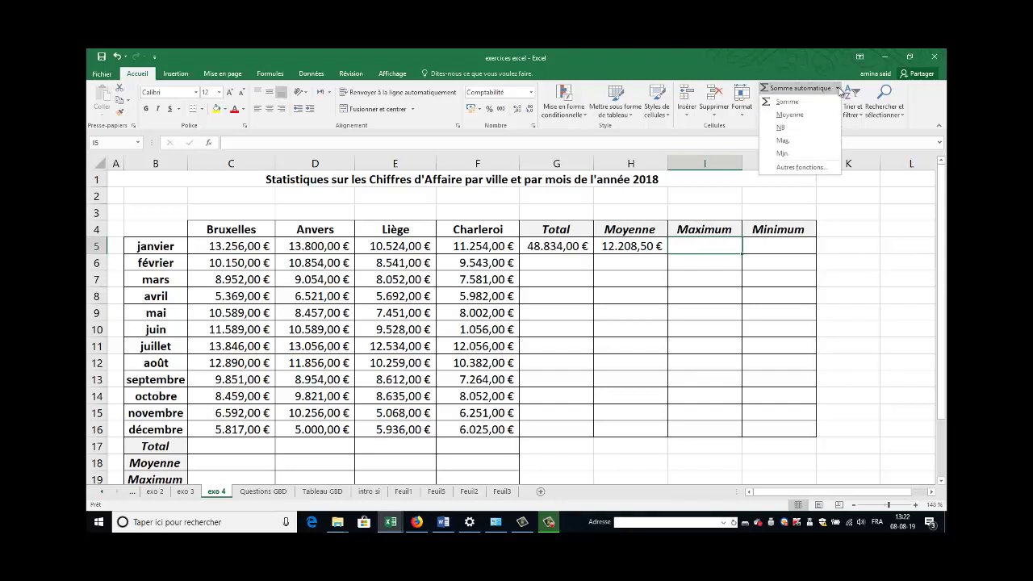
left_click(800, 142)
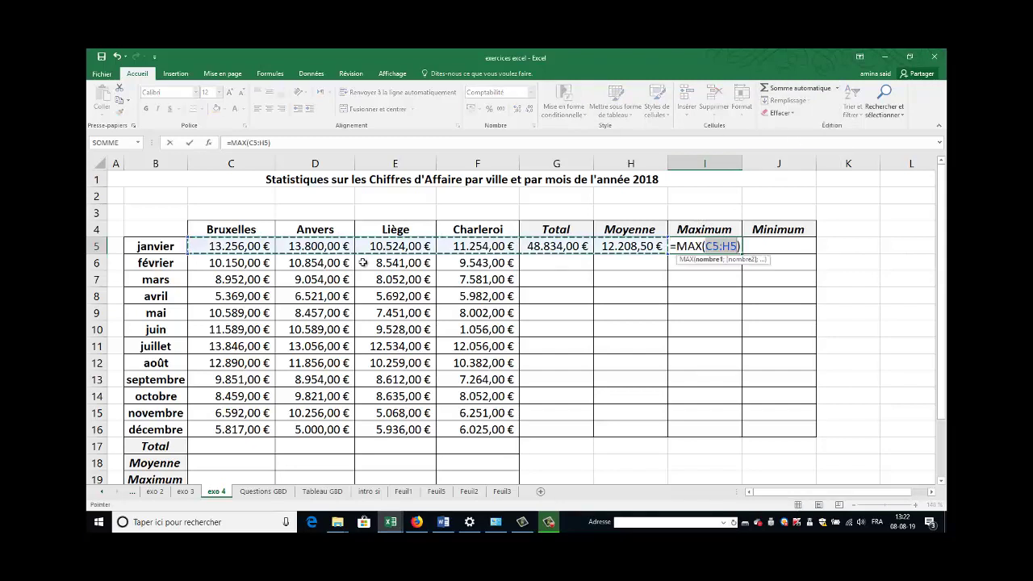
left_click(229, 246)
left_click_drag(229, 246, 481, 246)
key("Return")
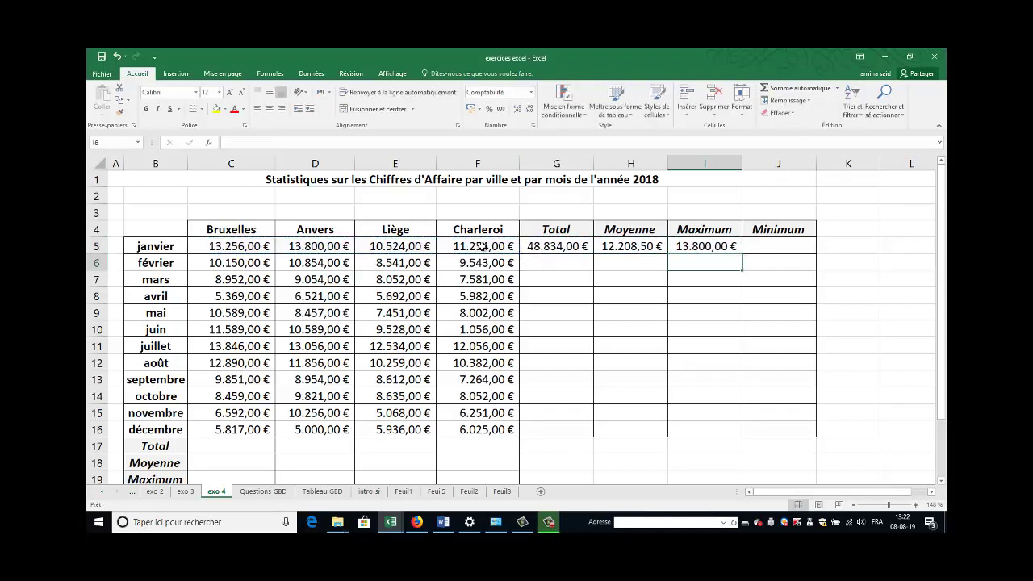
- Calculate January's Minimum in J5 with the MIN function, restricting its range to C5:F5
left_click(799, 246)
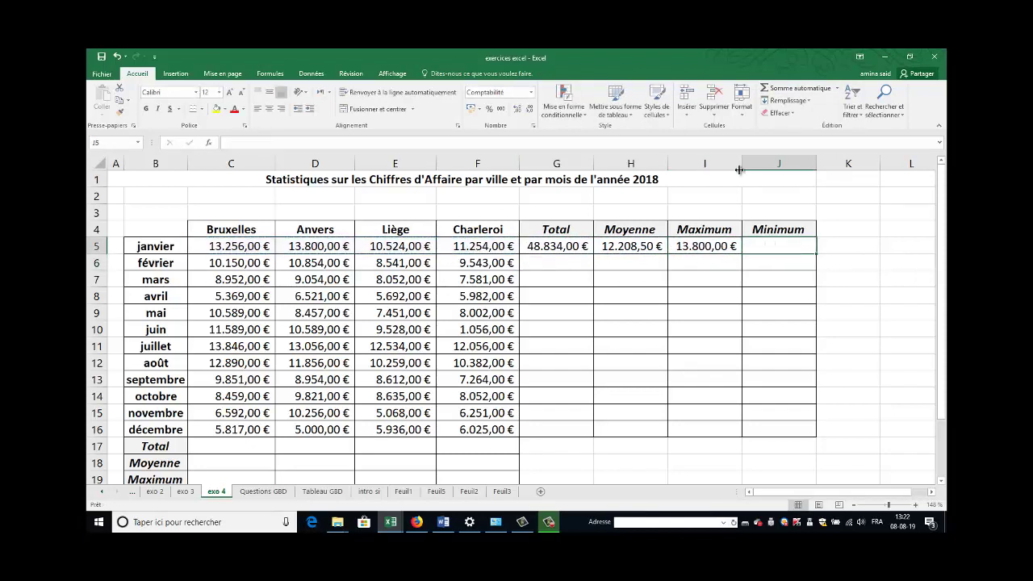
left_click(837, 89)
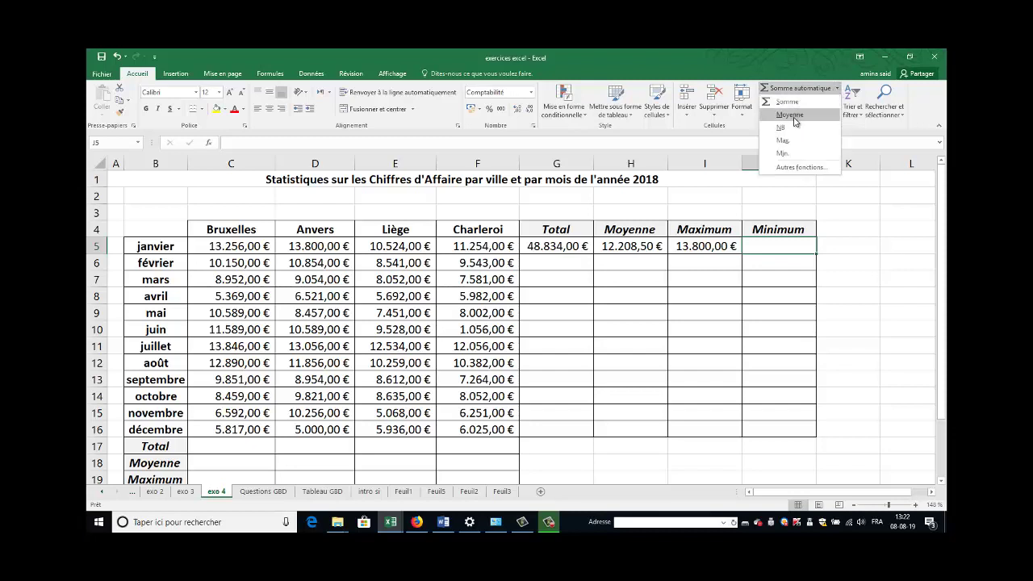
left_click(791, 154)
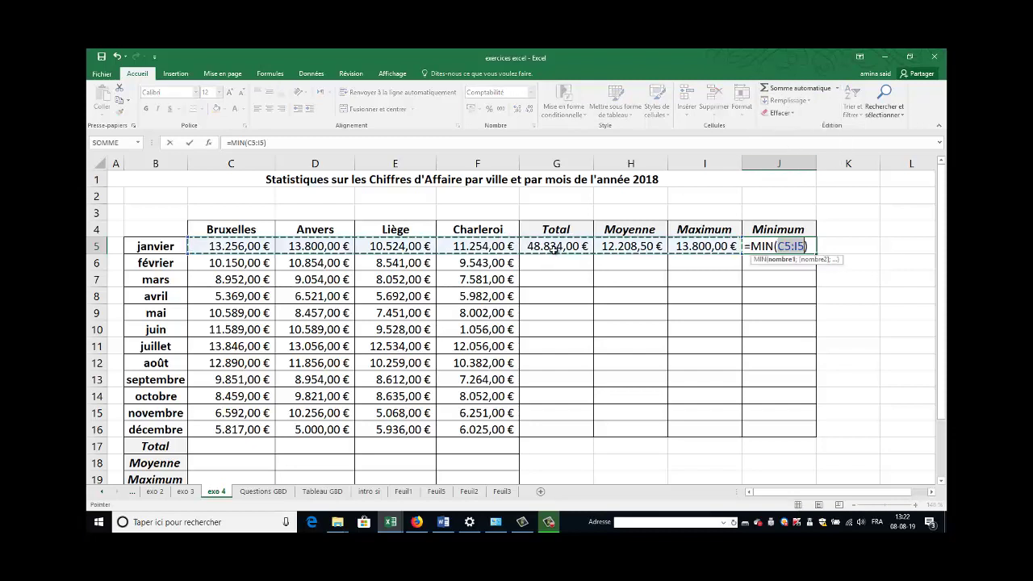
left_click_drag(229, 248, 476, 248)
key("Return")
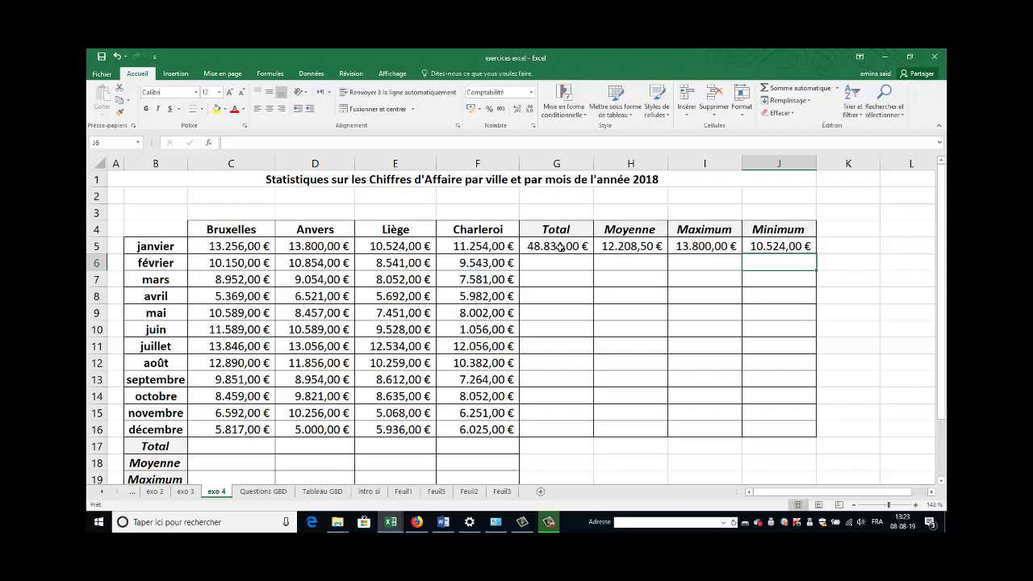
- Fill January's Total formula from G5 down to December in G16, and undo the fill
left_click(560, 247)
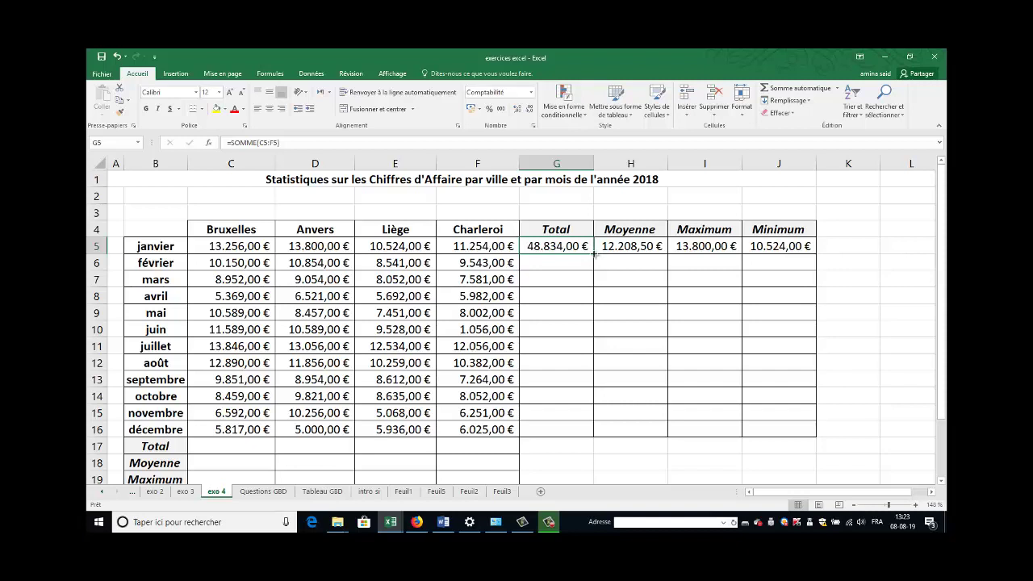
left_click_drag(594, 253, 583, 440)
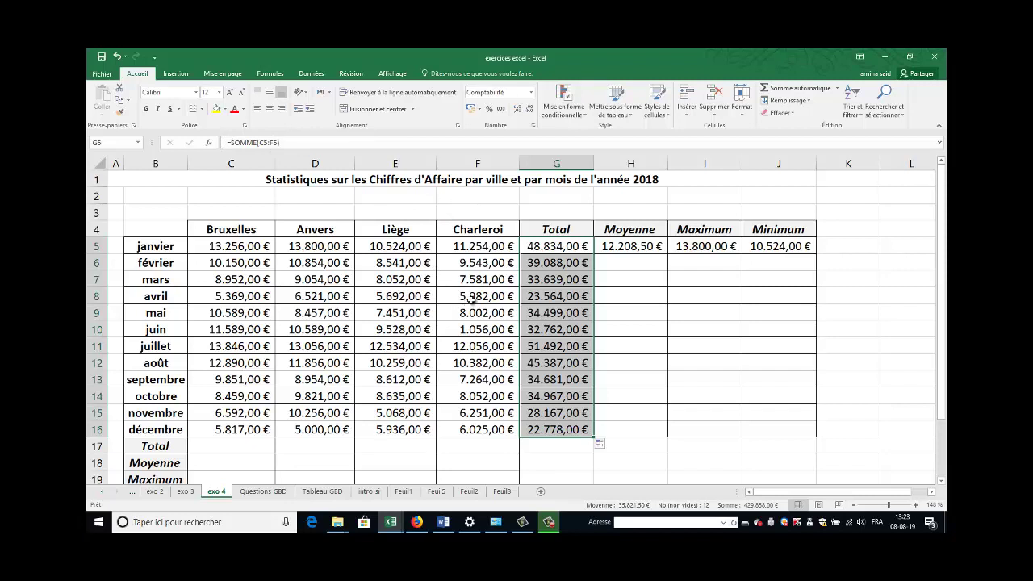
left_click(554, 300)
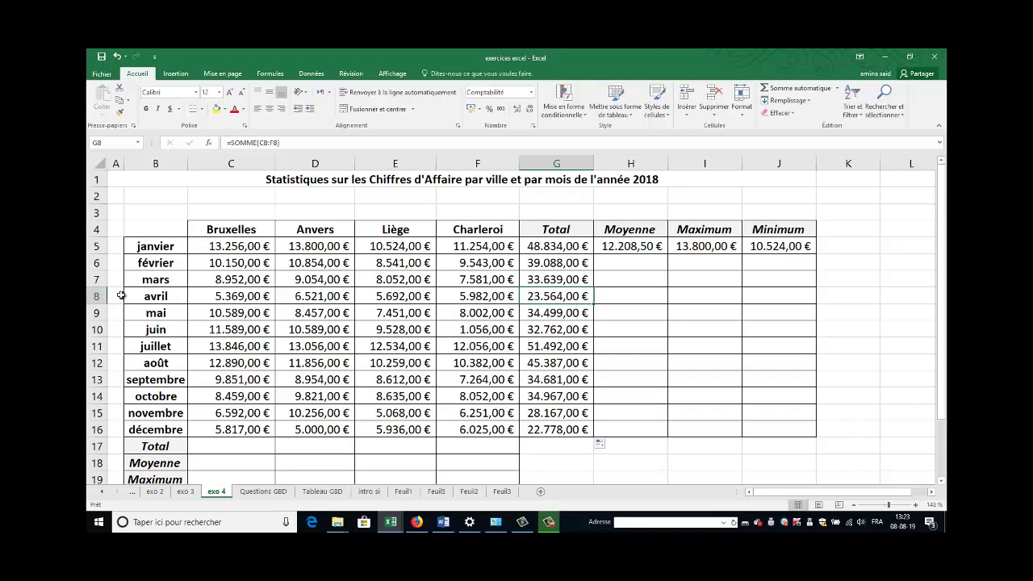
left_click(117, 55)
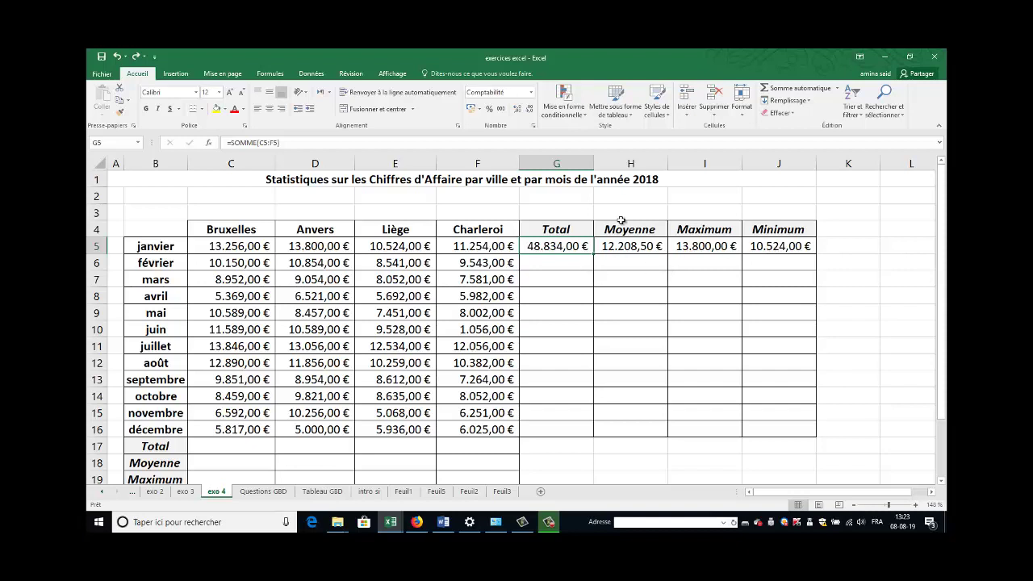
- Copy the four January formulas in G5:J5 together down to December in row 16
left_click_drag(545, 246, 822, 443)
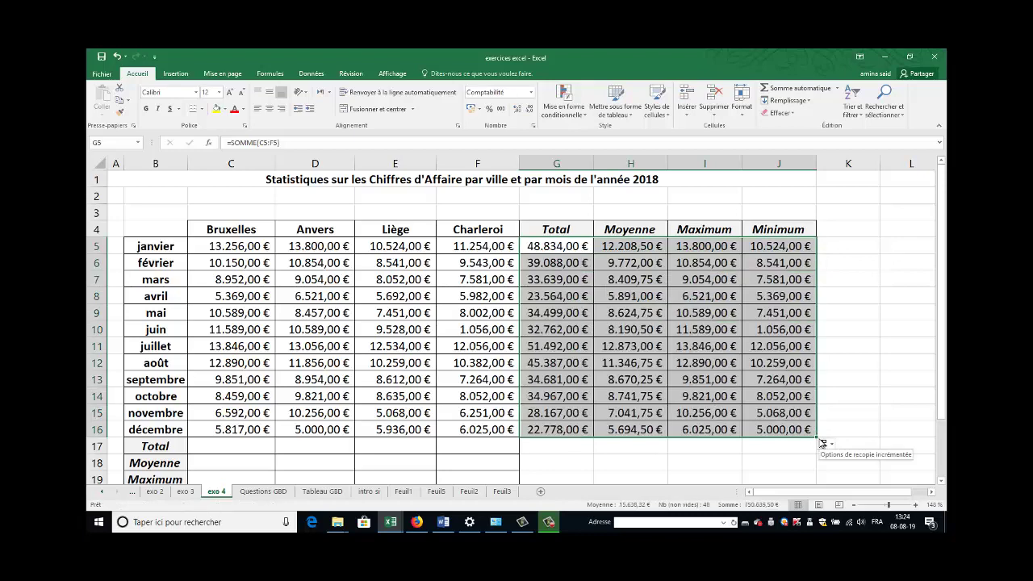
scroll(656, 392, "down", 2)
scroll(657, 392, "down", 1)
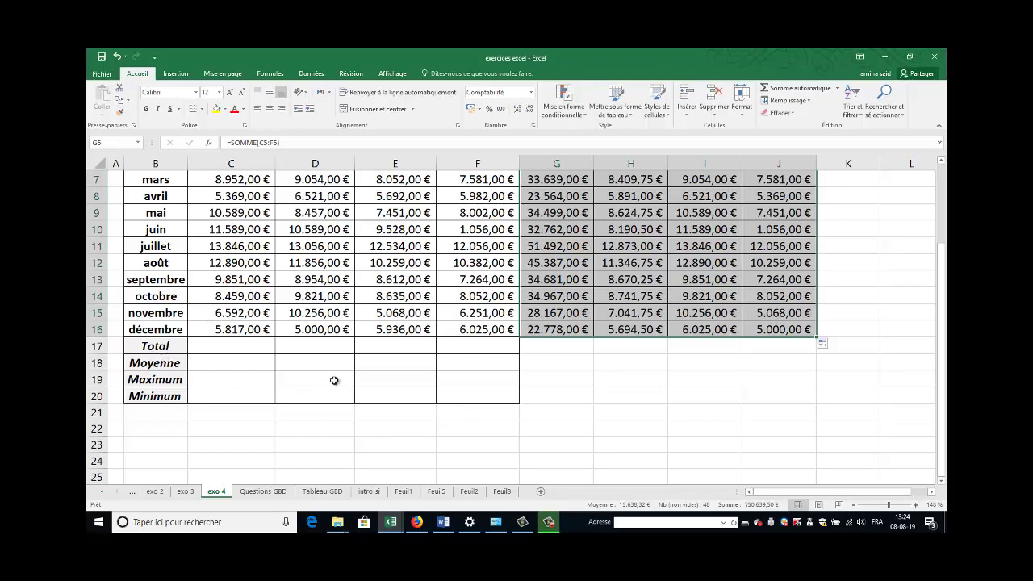
scroll(334, 382, "up", 3)
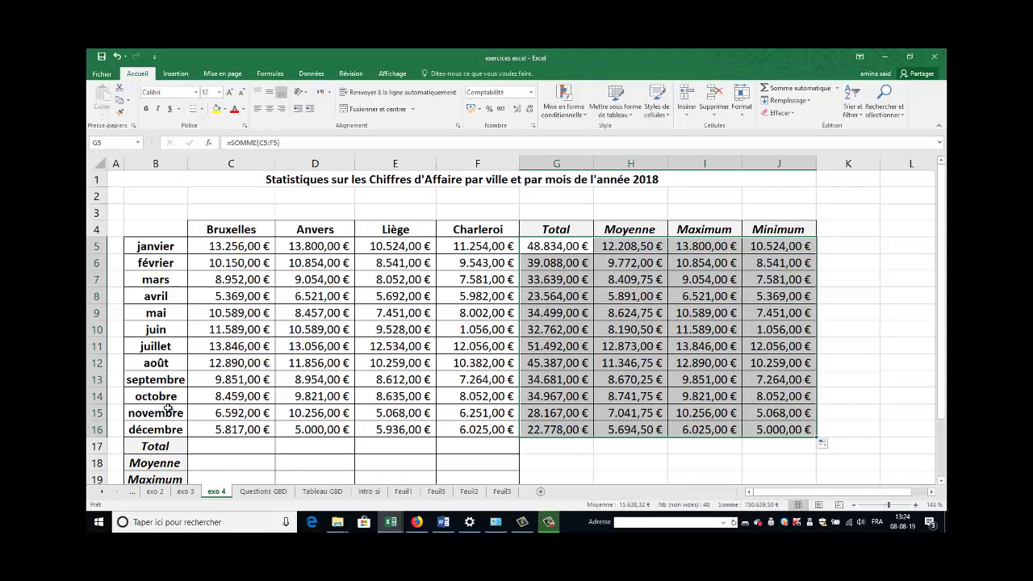